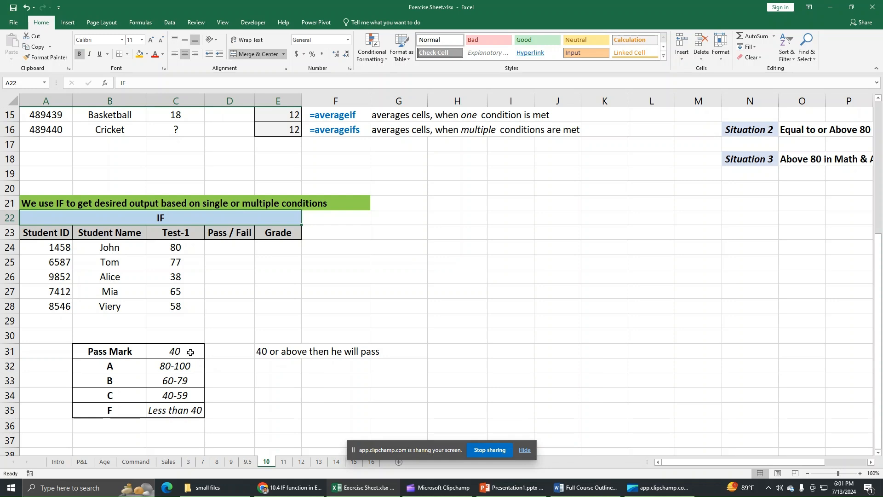
Enter =IF(C24>=40,"Pass","Fail") in D24 and fill it down the Pass / Fail column to D28
{"action": "left_click", "coordinate": [240, 249]}
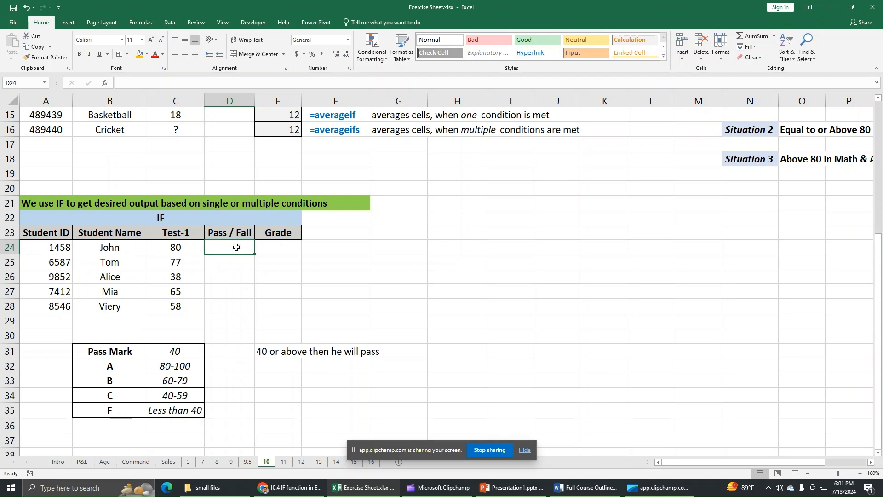
{"action": "type", "text": "=IF"}
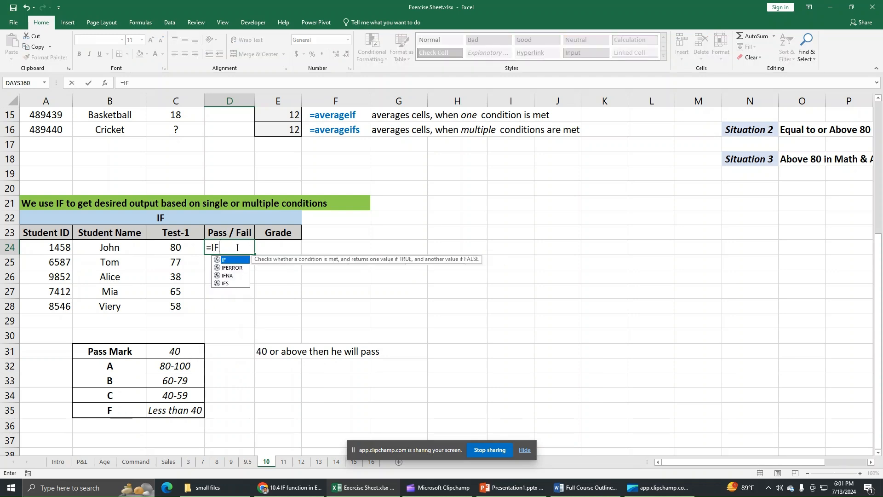
{"action": "type", "text": "("}
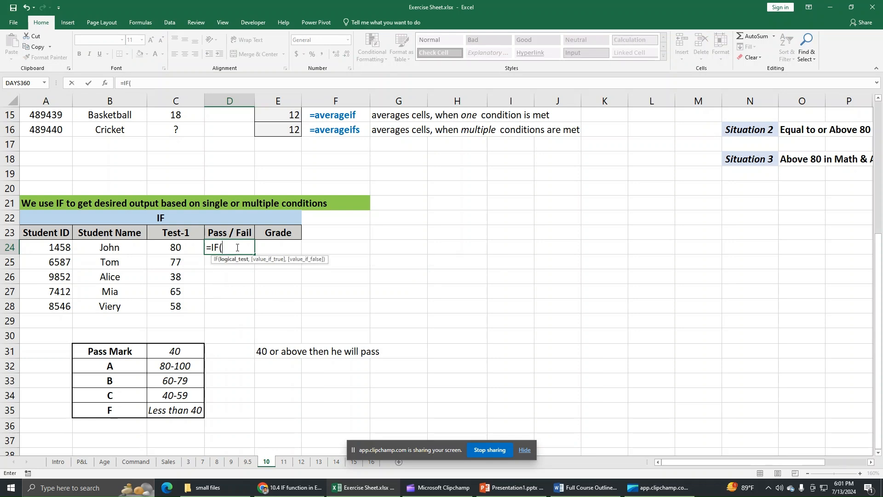
{"action": "left_click", "coordinate": [184, 248]}
{"action": "type", "text": ">"}
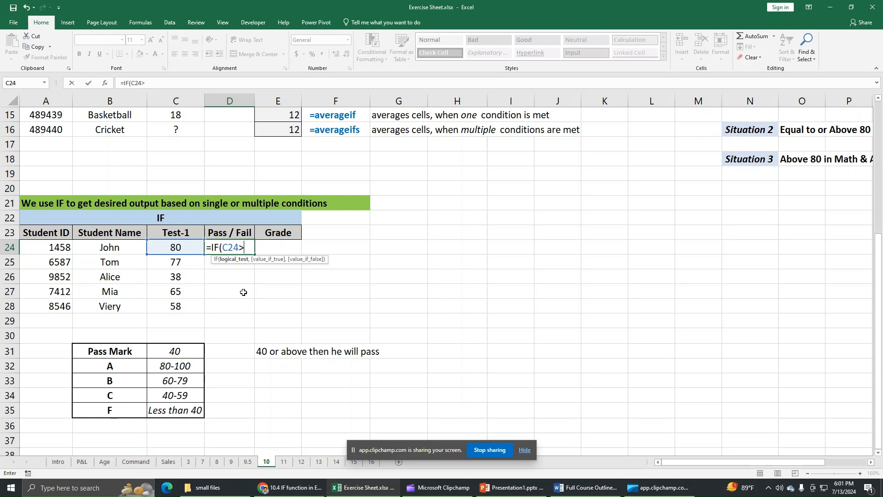
{"action": "type", "text": "=40"}
{"action": "type", "text": ","}
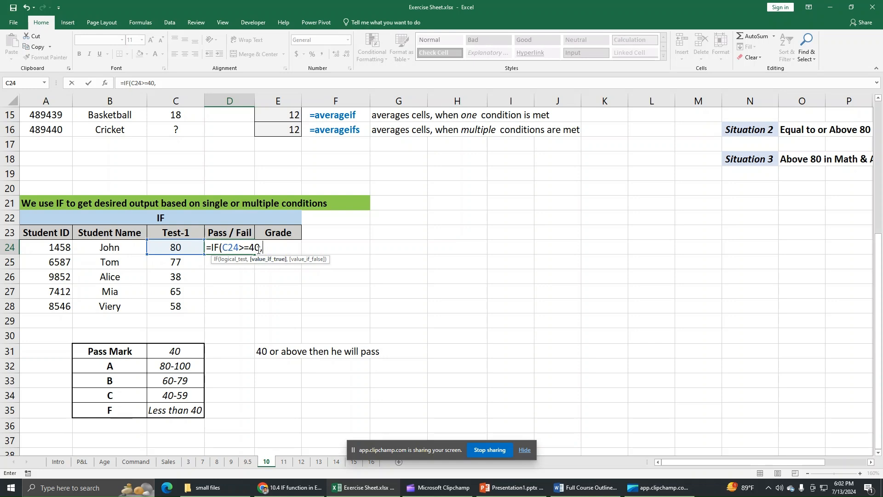
{"action": "type", "text": "\"Pass\","}
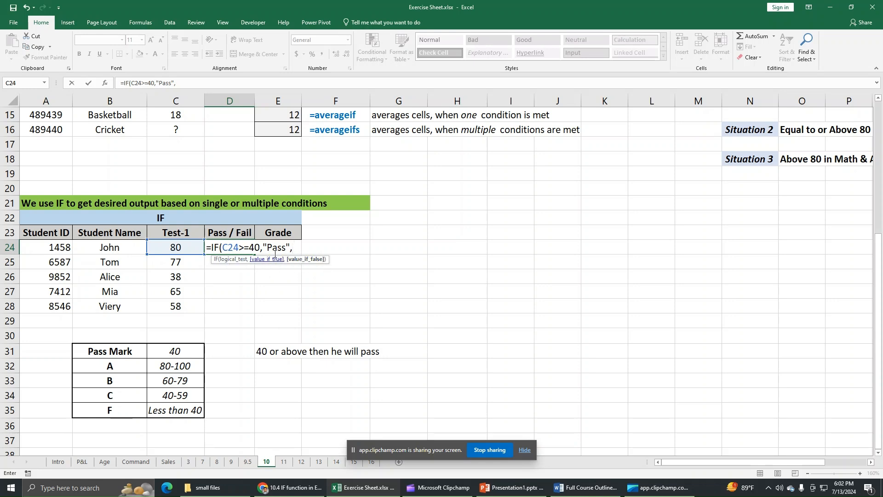
{"action": "type", "text": "\"Fail\""}
{"action": "type", "text": ")"}
{"action": "key", "text": "Return"}
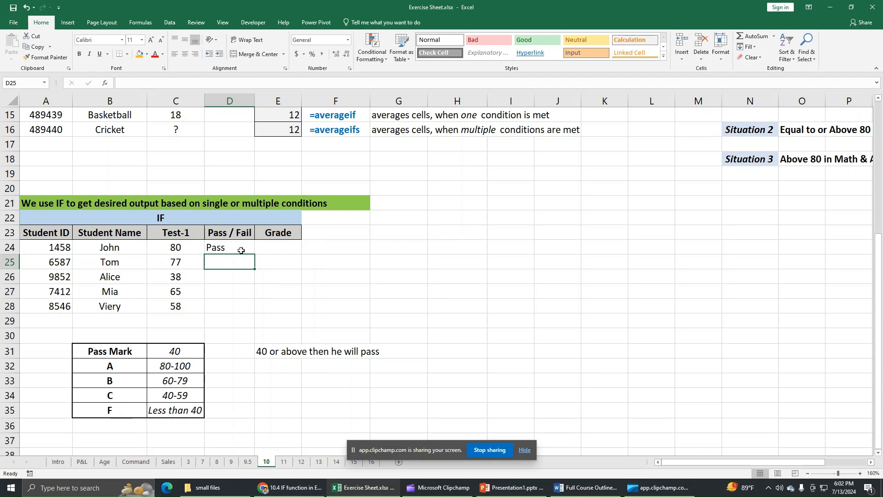
{"action": "left_click", "coordinate": [241, 251]}
{"action": "left_click_drag", "start_coordinate": [254, 254], "coordinate": [256, 313]}
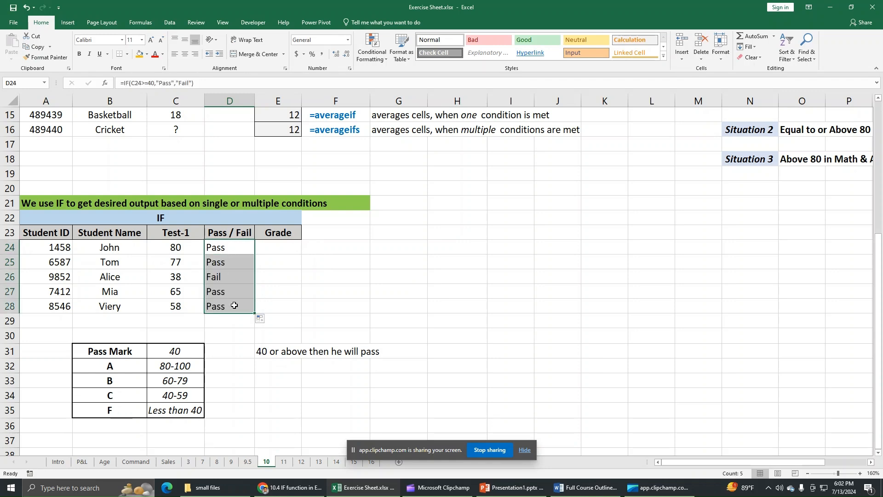
Compare the Test-1 marks with the Pass / Fail results and check the copied formulas in D24:D27
{"action": "left_click", "coordinate": [182, 251]}
{"action": "left_click", "coordinate": [129, 249]}
{"action": "left_click", "coordinate": [168, 248]}
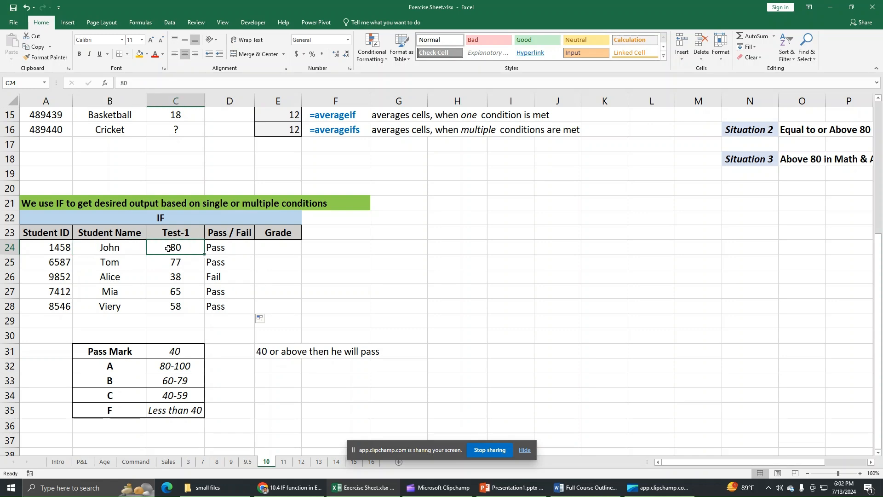
{"action": "left_click", "coordinate": [217, 248]}
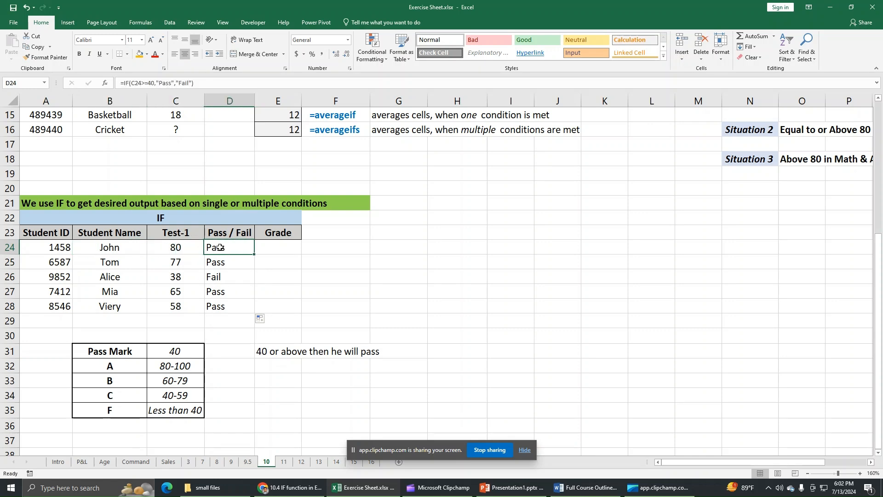
{"action": "left_click", "coordinate": [219, 263]}
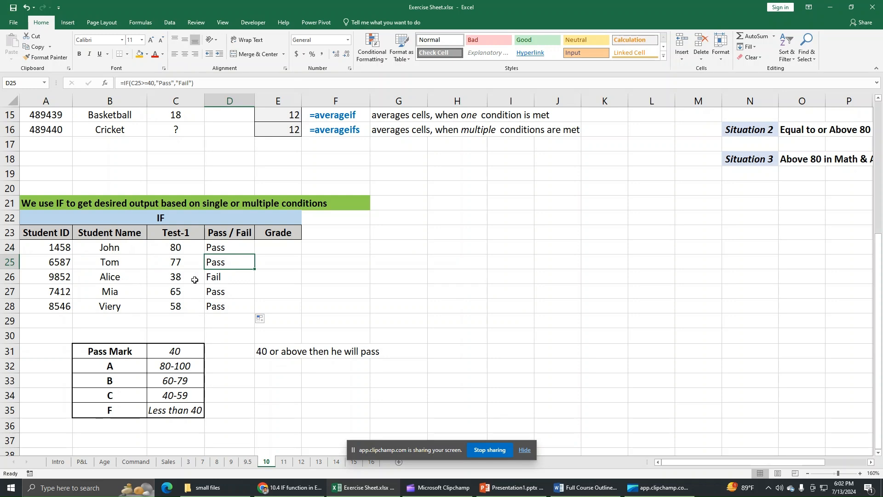
{"action": "left_click", "coordinate": [216, 277]}
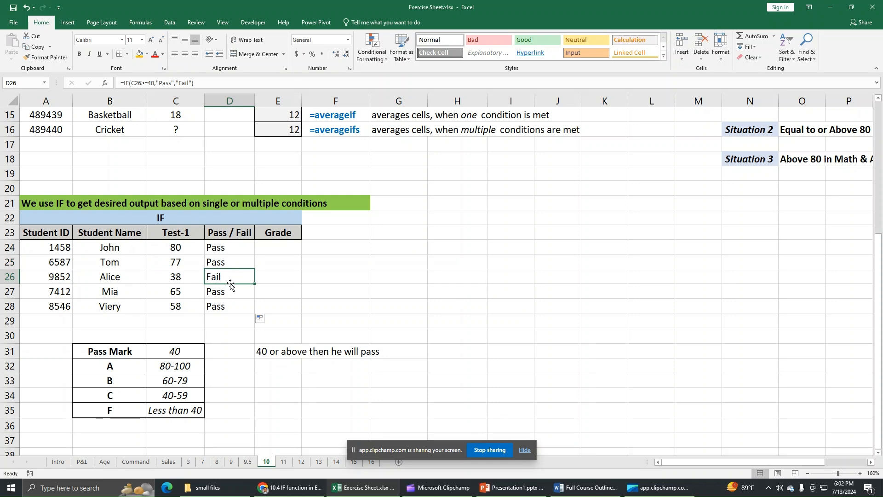
{"action": "left_click_drag", "start_coordinate": [186, 293], "coordinate": [229, 301]}
{"action": "left_click", "coordinate": [235, 260]}
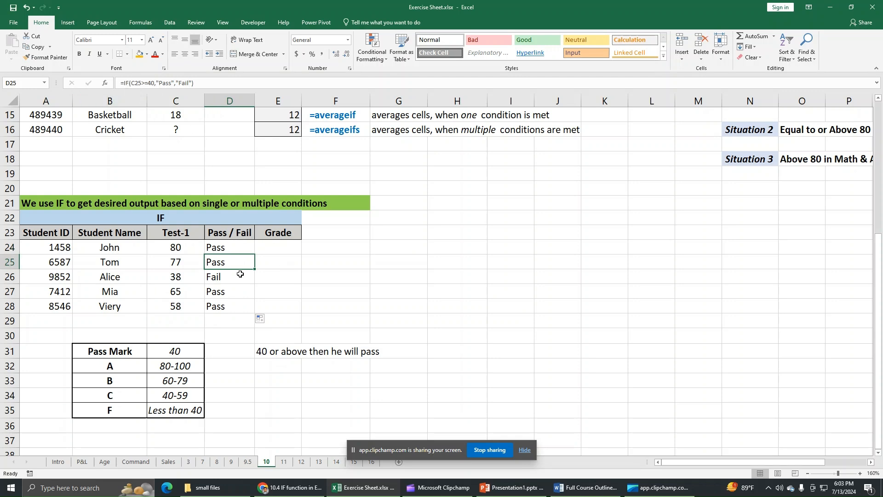
{"action": "left_click", "coordinate": [238, 277]}
{"action": "left_click", "coordinate": [230, 290]}
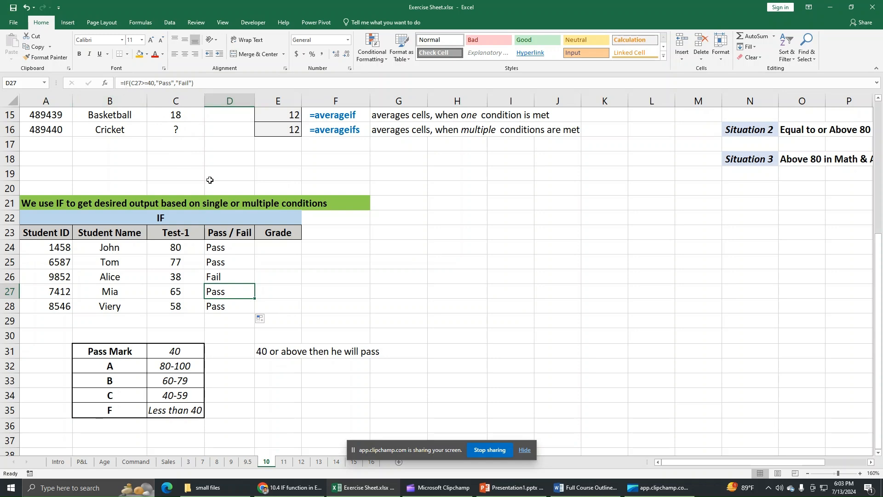
{"action": "left_click", "coordinate": [224, 279]}
{"action": "left_click", "coordinate": [225, 257]}
{"action": "left_click", "coordinate": [225, 275]}
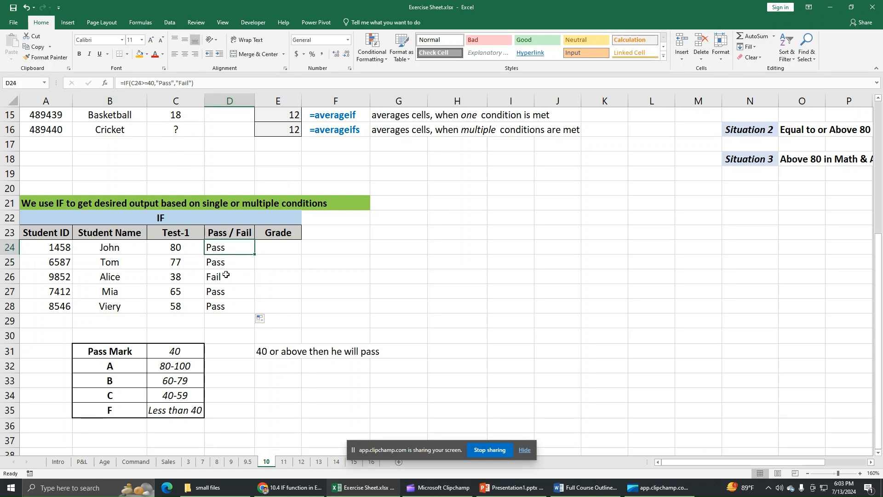
{"action": "left_click", "coordinate": [227, 290]}
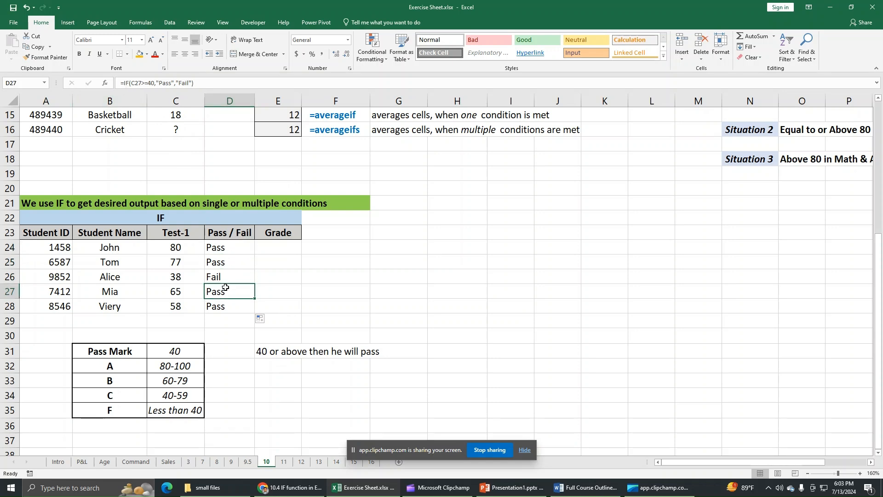
Review the mark ranges for grades A, B, C and F in the criteria table B32:C35
{"action": "left_click", "coordinate": [272, 248]}
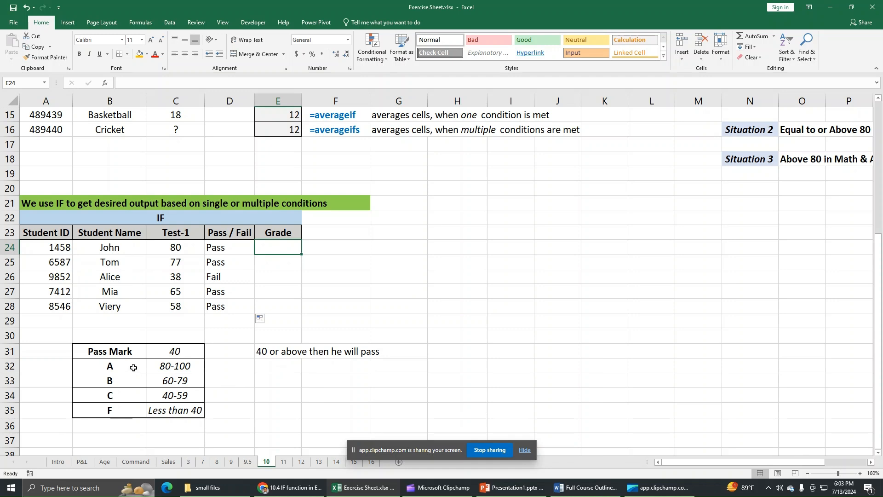
{"action": "left_click", "coordinate": [123, 415]}
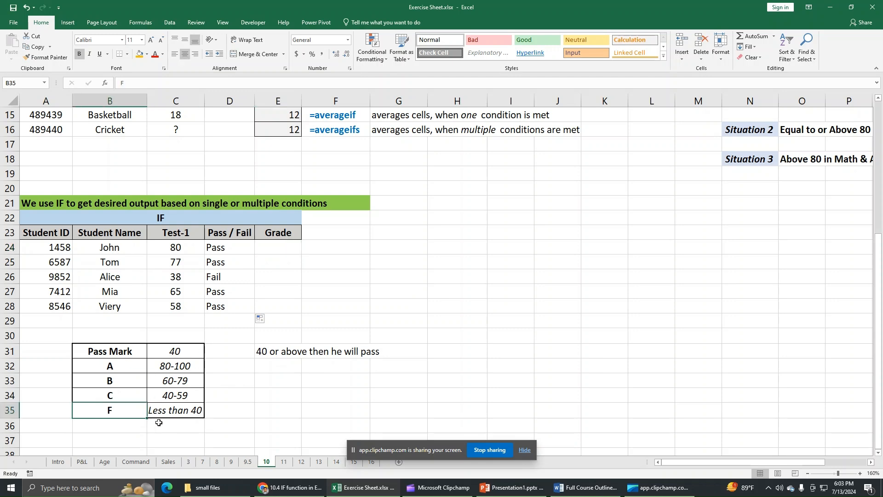
{"action": "left_click", "coordinate": [155, 400]}
{"action": "left_click", "coordinate": [129, 399]}
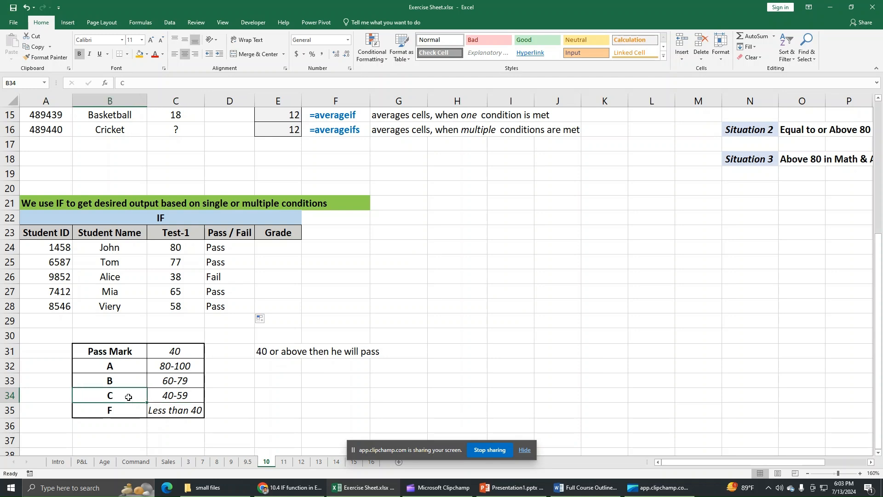
{"action": "left_click", "coordinate": [157, 385]}
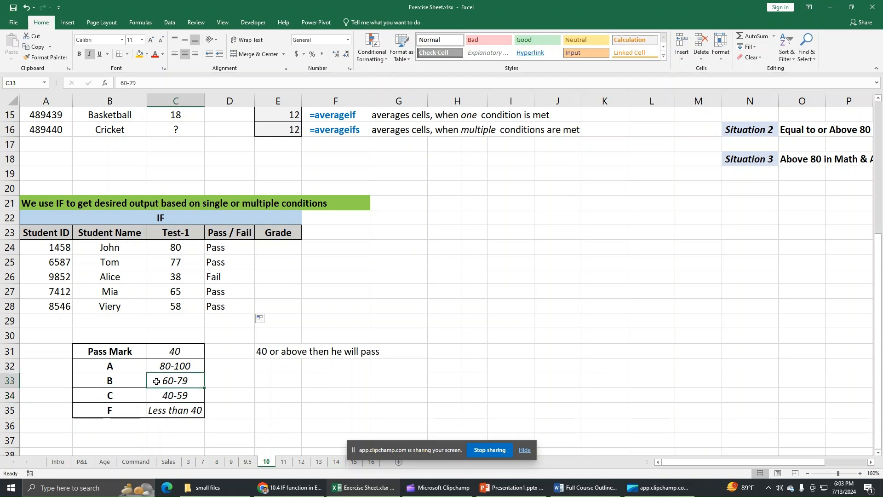
{"action": "left_click", "coordinate": [137, 382]}
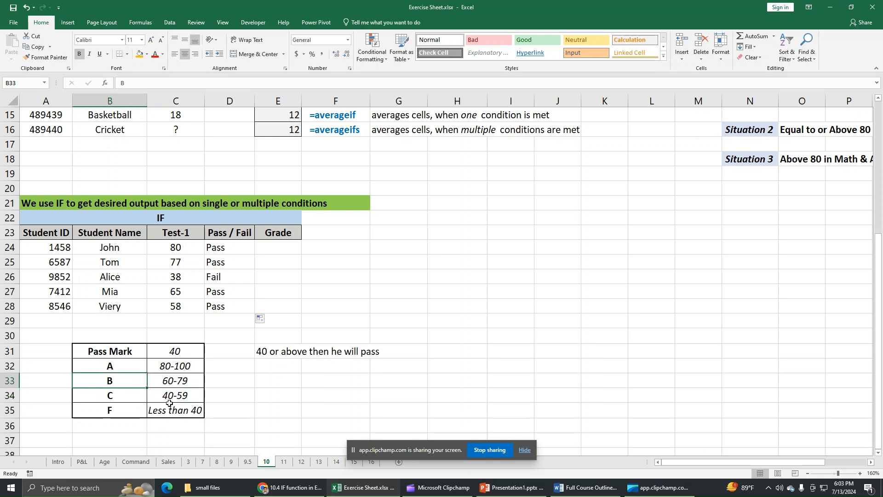
{"action": "left_click", "coordinate": [157, 369]}
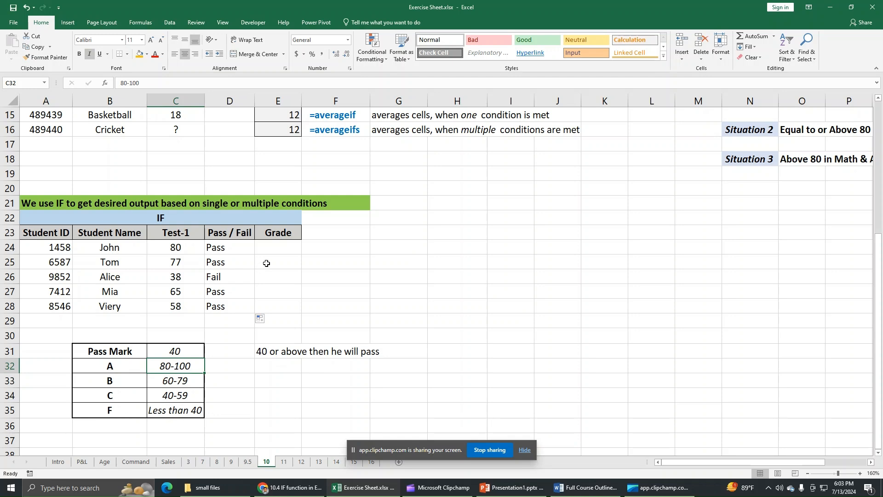
Start a Grade formula in E24 with an IF that returns "A" when C24>=80
{"action": "left_click", "coordinate": [272, 247]}
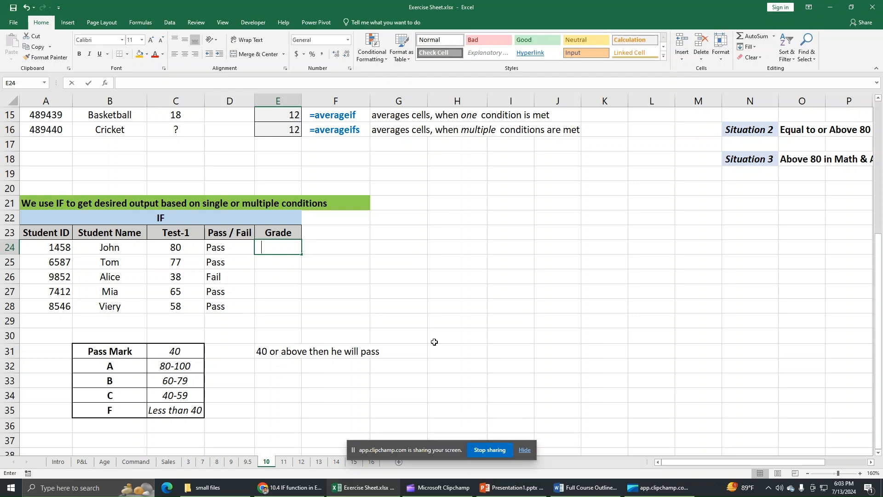
{"action": "type", "text": "=IF"}
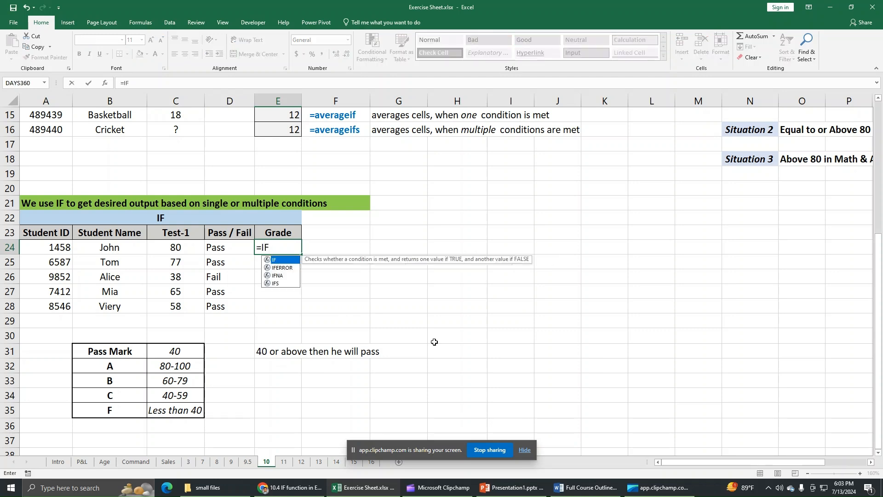
{"action": "type", "text": "("}
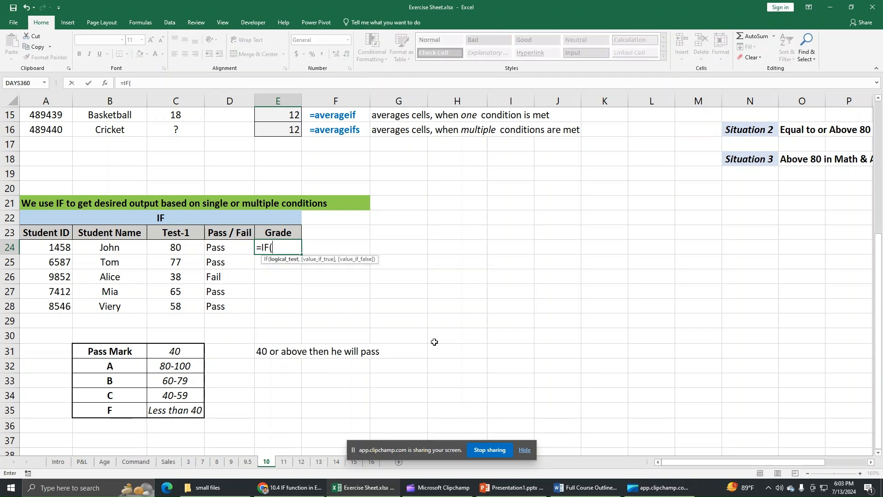
{"action": "left_click", "coordinate": [178, 248]}
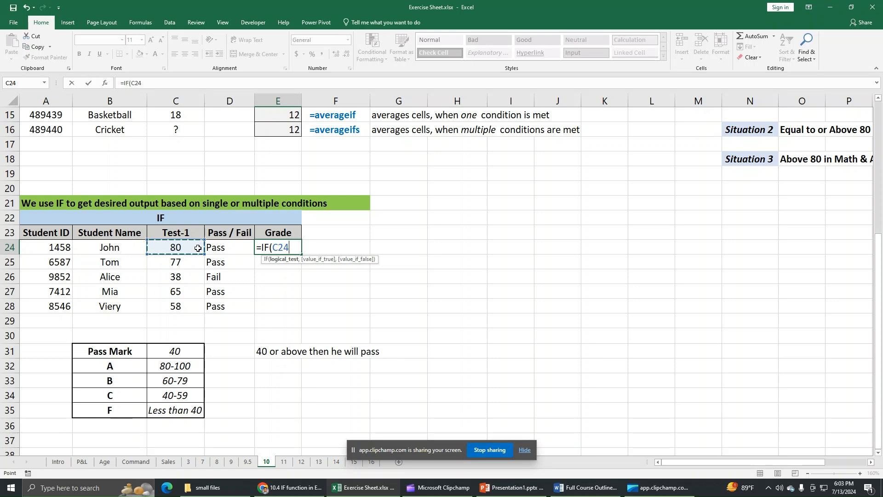
{"action": "type", "text": ">=80,\"A"}
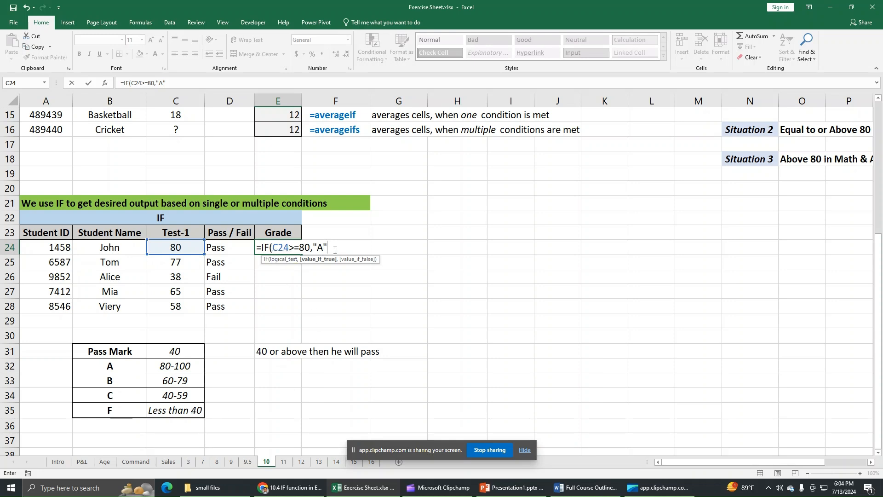
Nest a second IF in the E24 formula as the false value, returning "B" when C24>=60
{"action": "type", "text": ",IF"}
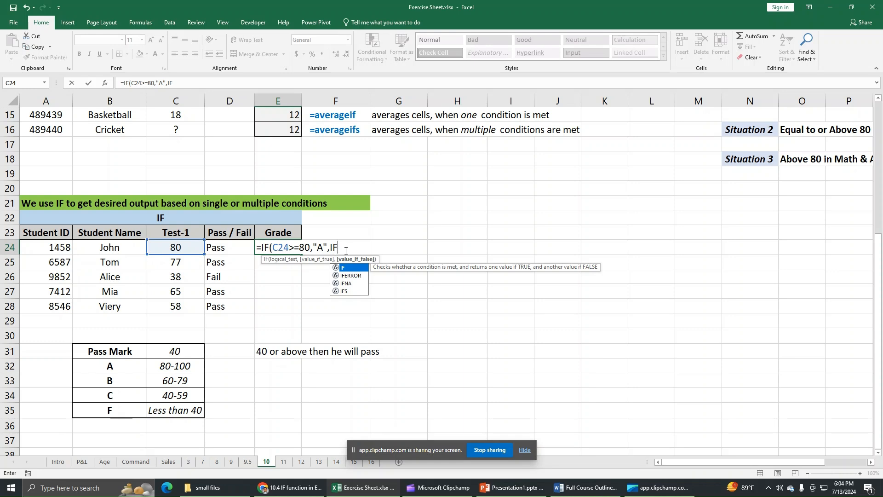
{"action": "type", "text": "("}
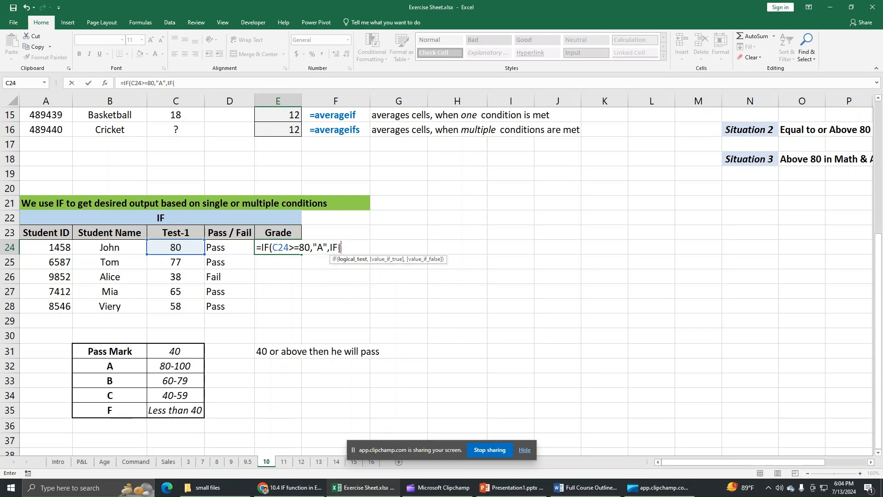
{"action": "left_click", "coordinate": [179, 250]}
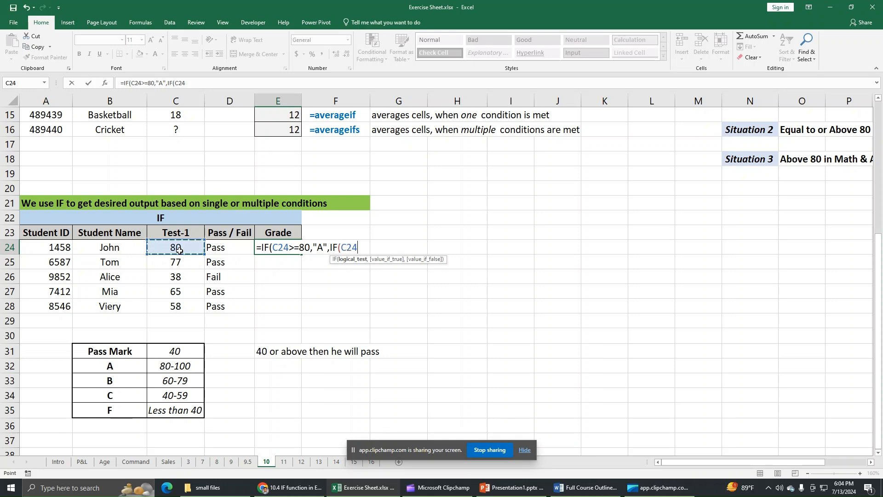
{"action": "type", "text": ">="}
{"action": "type", "text": "60"}
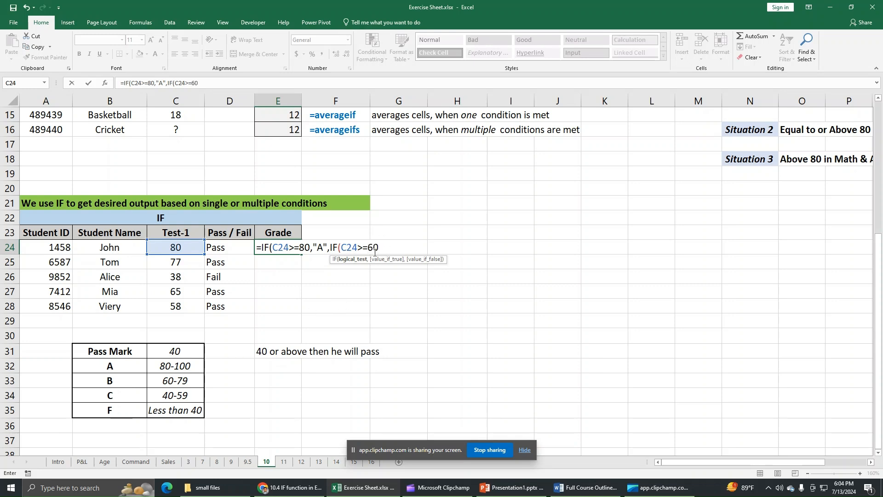
{"action": "type", "text": ",\"B"}
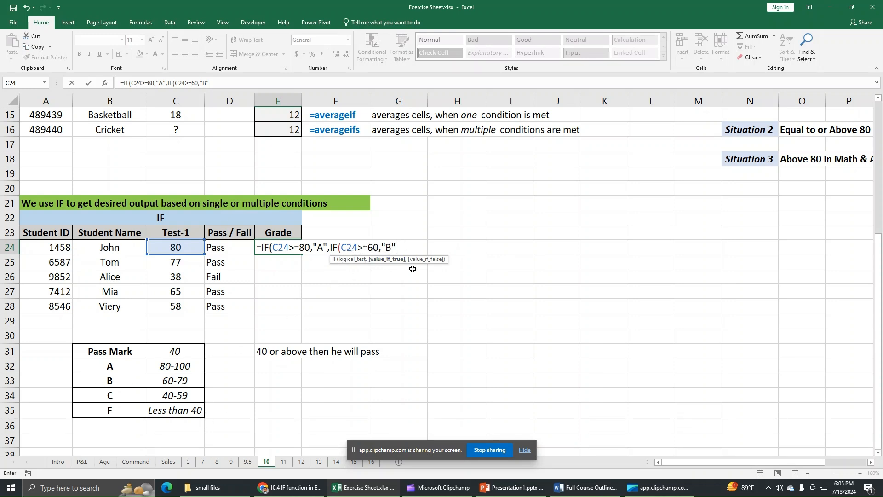
Nest a third IF in the E24 formula as the false value, returning "C" when C24>=40 and otherwise "F"
{"action": "type", "text": ",IF"}
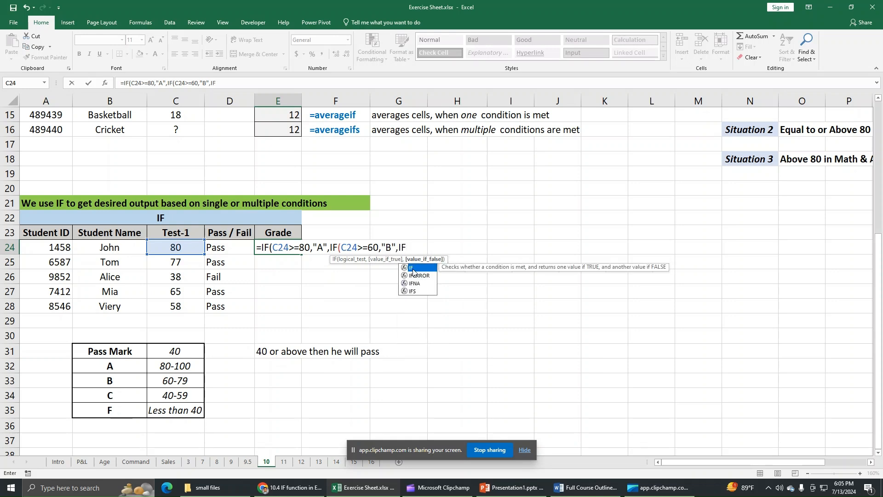
{"action": "type", "text": "("}
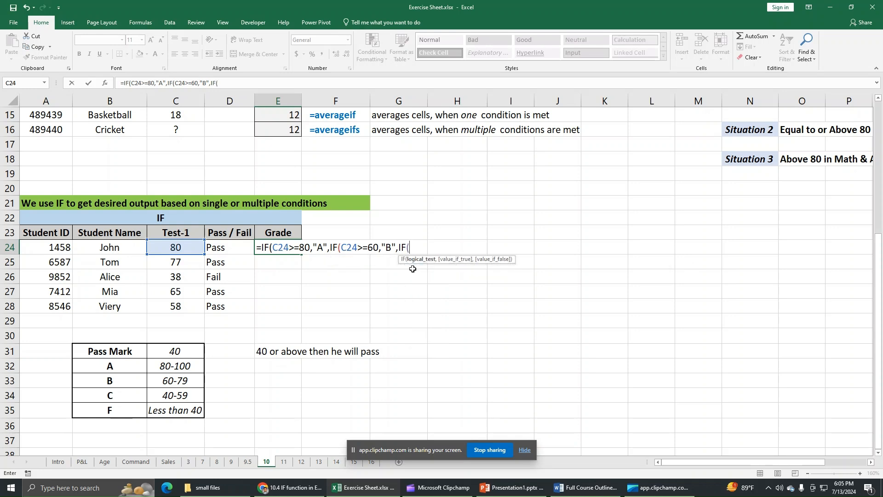
{"action": "left_click", "coordinate": [193, 245]}
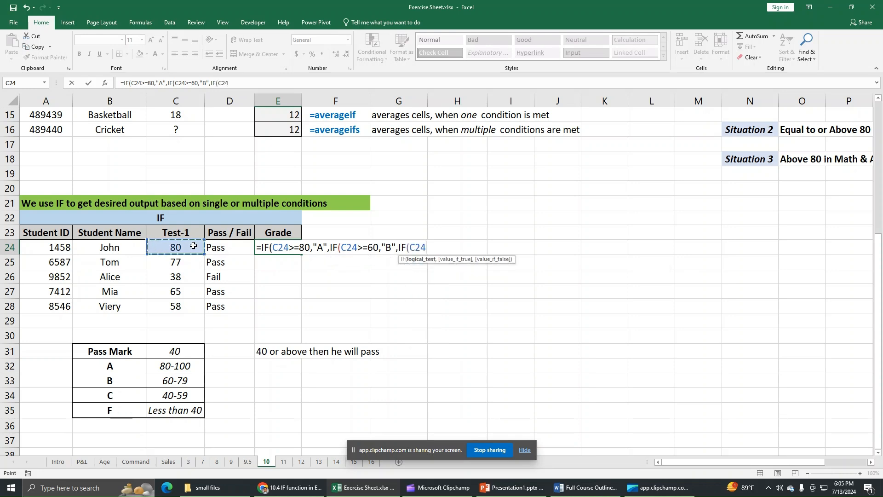
{"action": "type", "text": ">="}
{"action": "type", "text": "40,"}
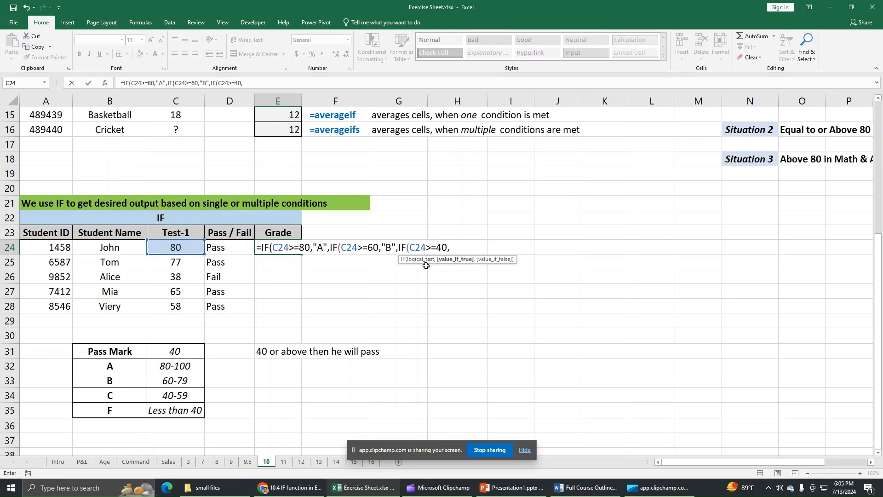
{"action": "type", "text": "\"C\",\"F"}
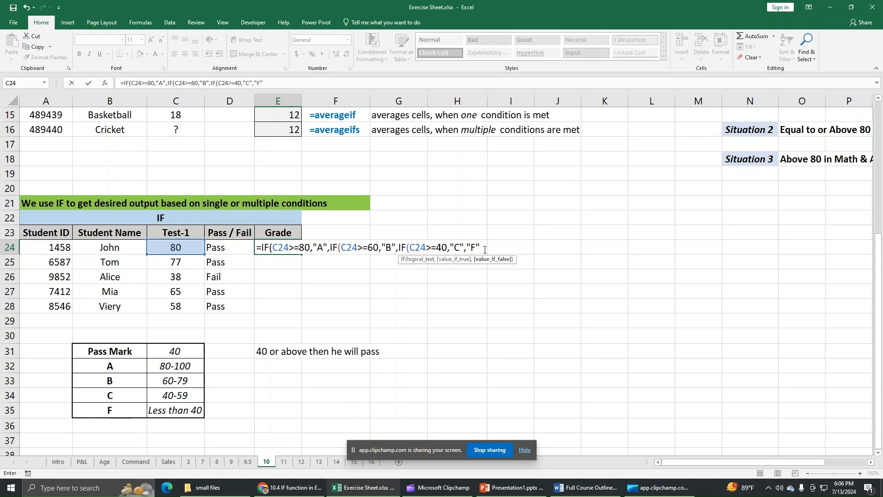
Close all three nested IF functions with parentheses and enter the completed Grade formula in E24
{"action": "type", "text": ")"}
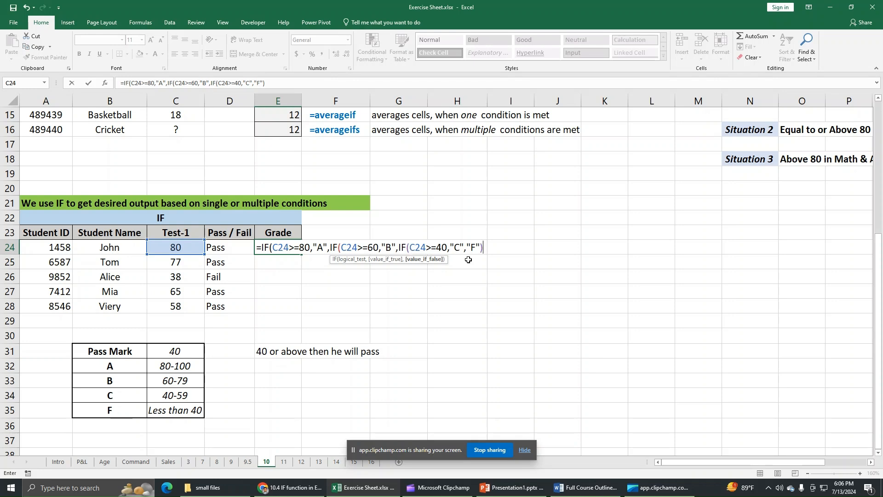
{"action": "type", "text": ")"}
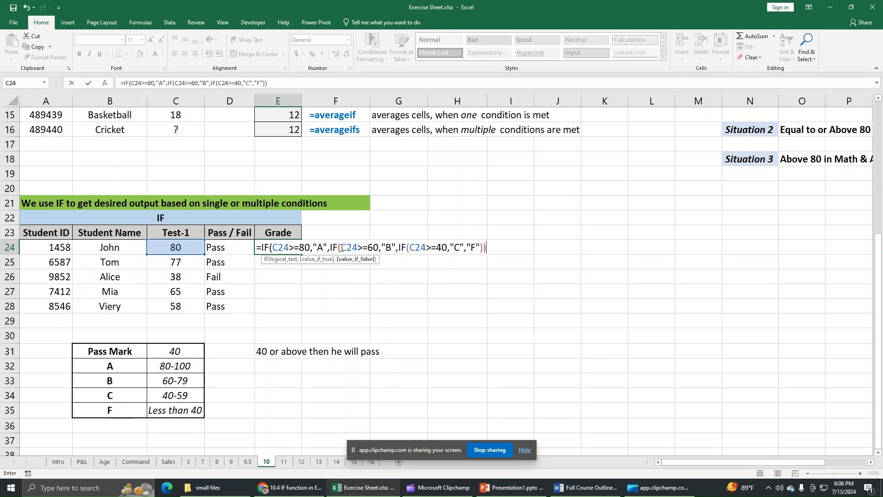
{"action": "type", "text": ")"}
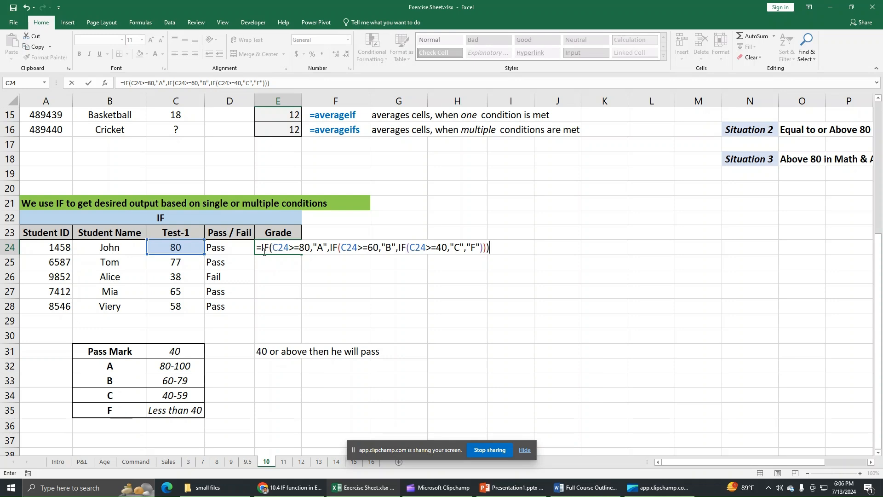
{"action": "left_click", "coordinate": [298, 84]}
{"action": "key", "text": "Return"}
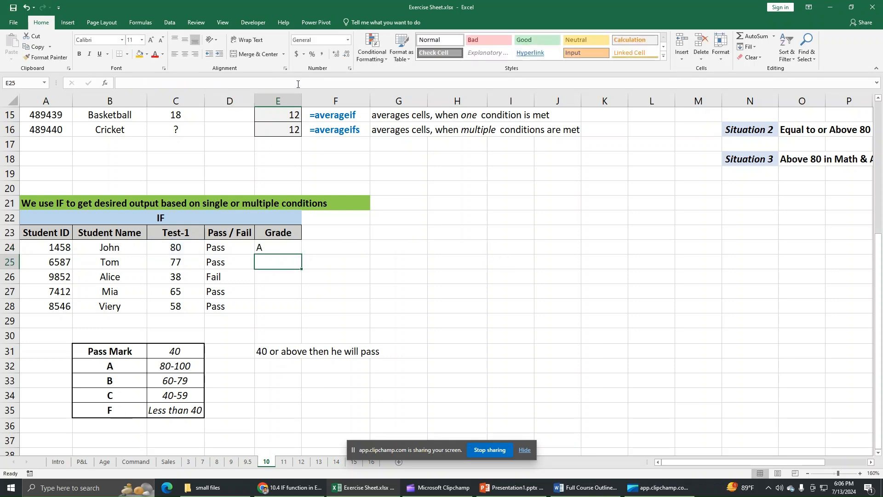
Fill the Grade formula from E24 down to E28 and center the grades horizontally
{"action": "left_click", "coordinate": [289, 248]}
{"action": "left_click_drag", "start_coordinate": [298, 255], "coordinate": [297, 297]}
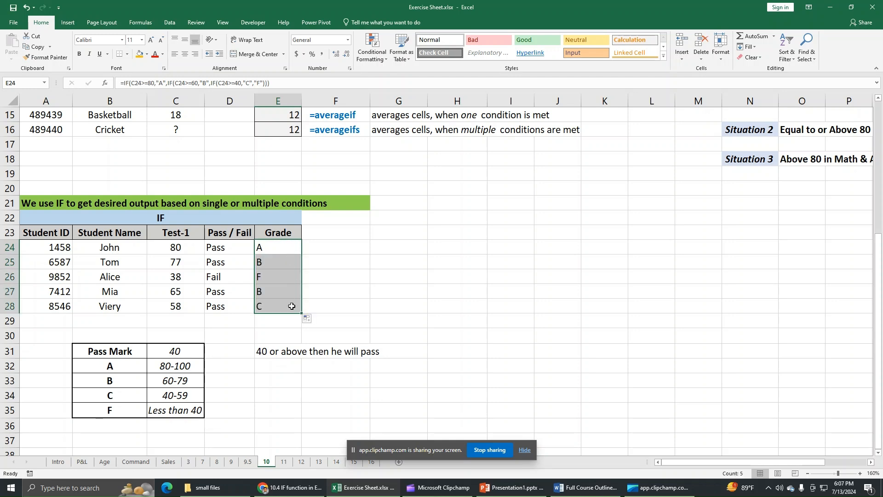
{"action": "left_click", "coordinate": [184, 54]}
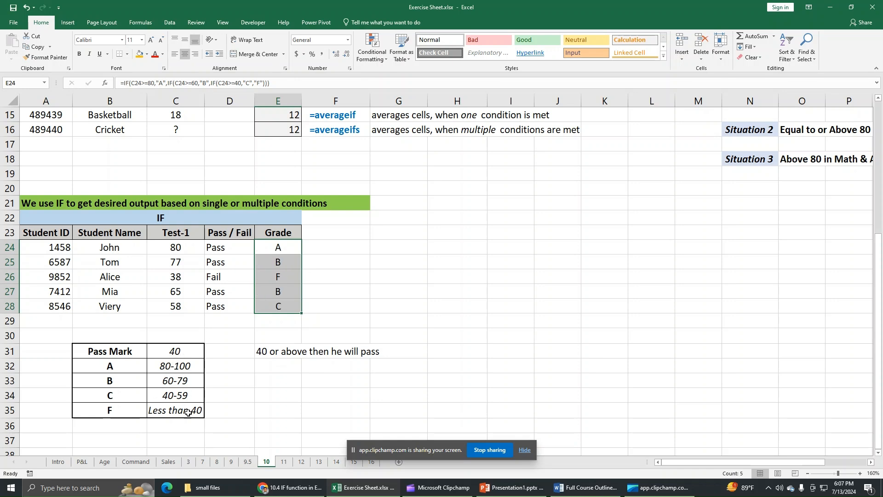
Compare the Test-1 marks with the Grade results and the mark ranges in the criteria table
{"action": "left_click", "coordinate": [187, 249]}
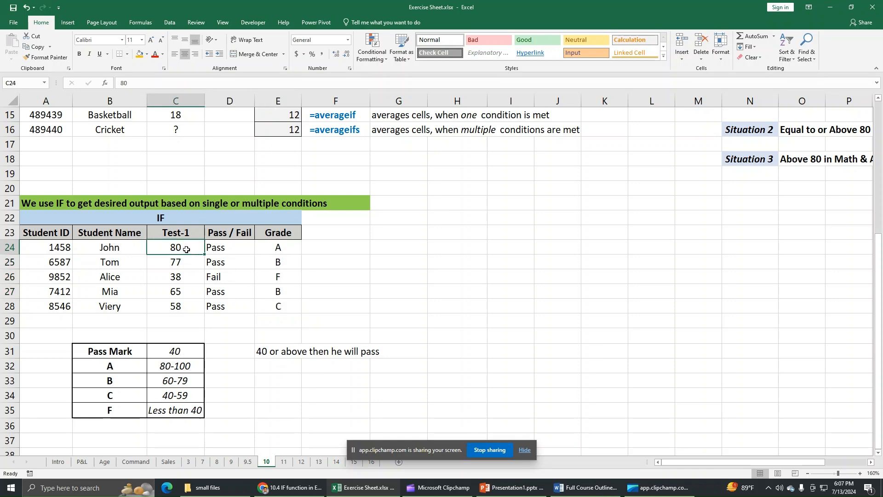
{"action": "left_click", "coordinate": [273, 250]}
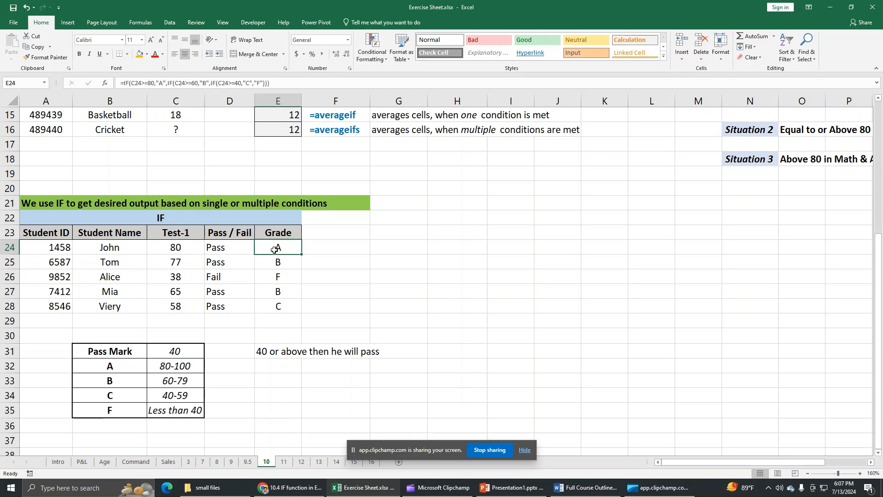
{"action": "left_click", "coordinate": [127, 262]}
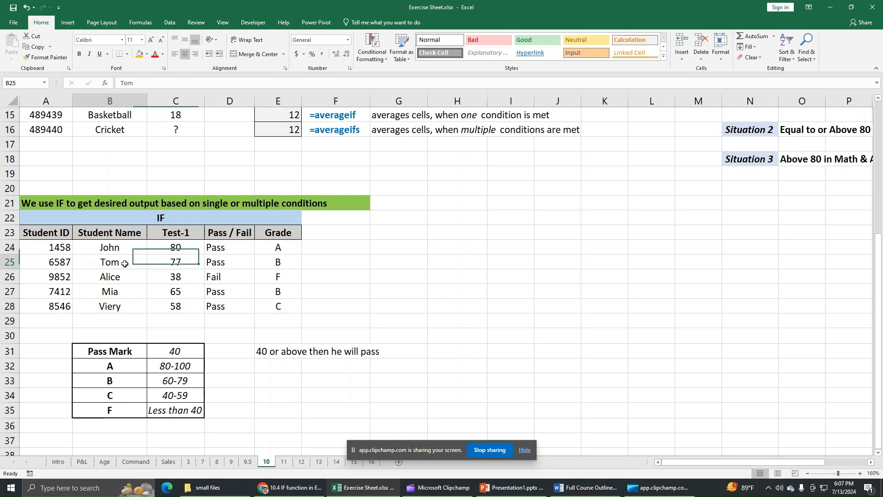
{"action": "left_click", "coordinate": [176, 262]}
{"action": "left_click", "coordinate": [280, 265]}
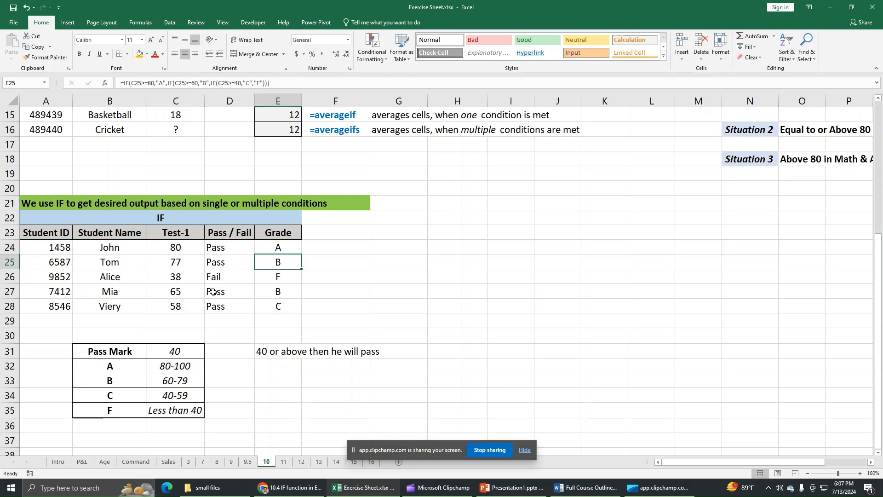
{"action": "left_click", "coordinate": [175, 279]}
{"action": "left_click", "coordinate": [282, 278]}
{"action": "left_click", "coordinate": [179, 294]}
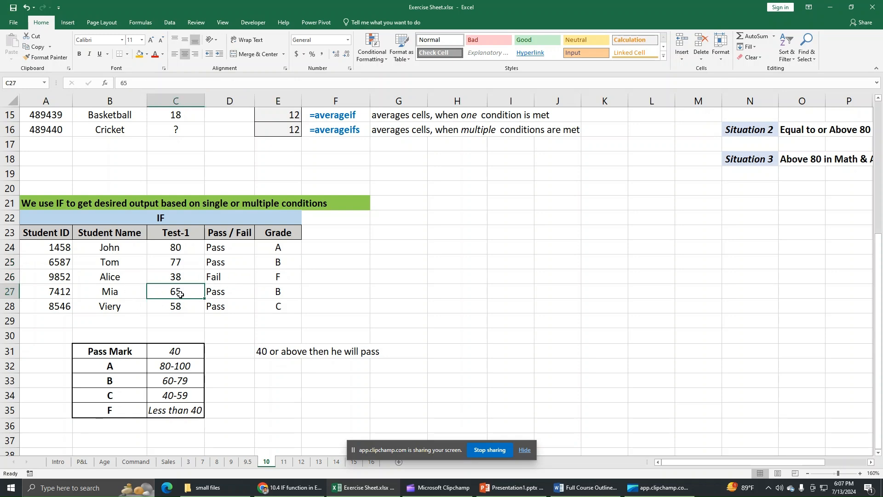
{"action": "left_click", "coordinate": [170, 353]}
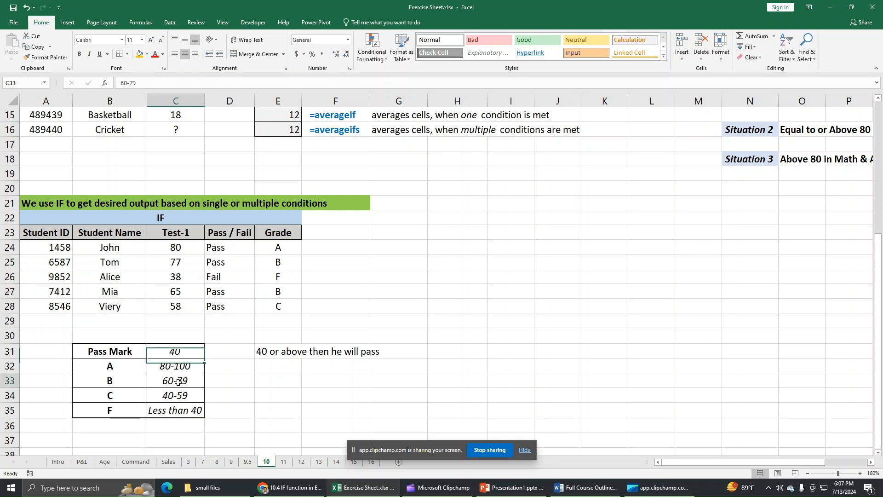
{"action": "left_click", "coordinate": [164, 376]}
{"action": "left_click", "coordinate": [288, 291]}
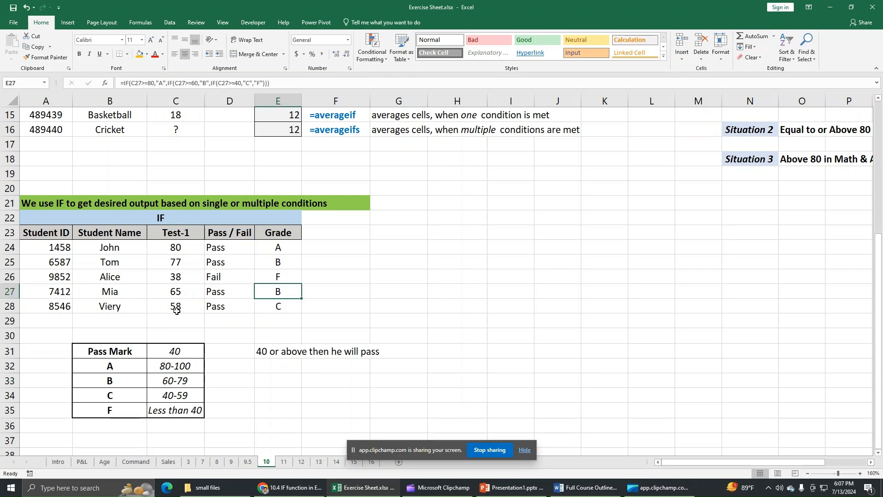
{"action": "left_click", "coordinate": [157, 396]}
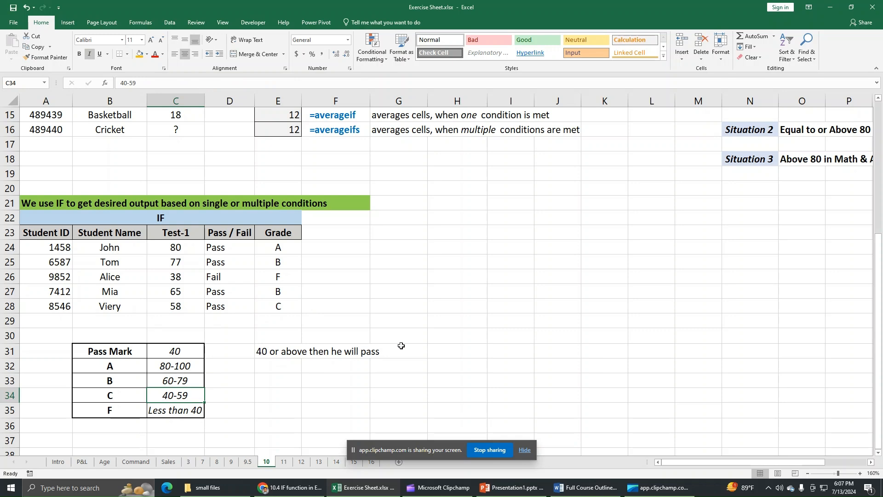
{"action": "left_click", "coordinate": [465, 324]}
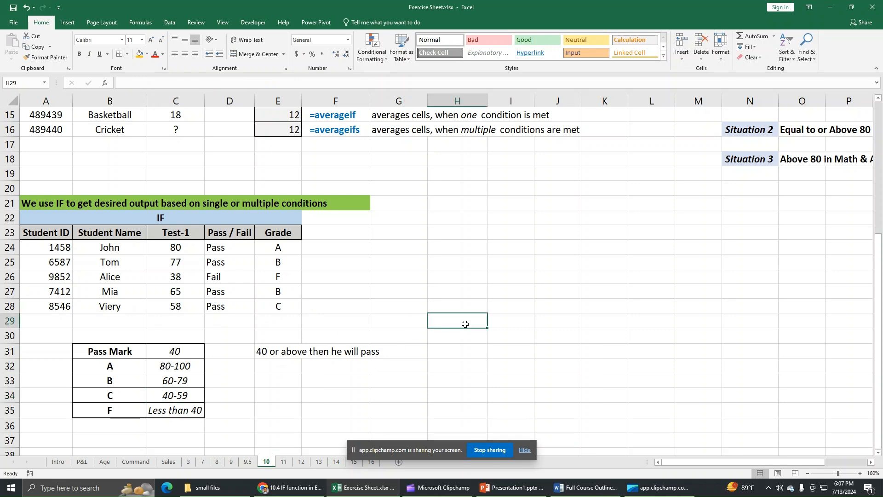